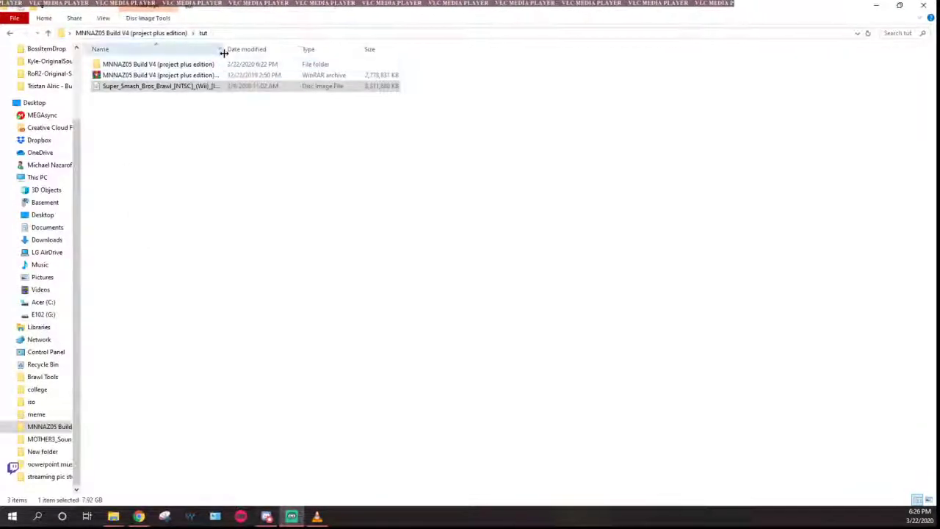
Step: Widen the Name column to show the full names of the MNNAZ05 archive and Brawl disc image
{"action": "left_click_drag", "start_coordinate": [224, 49], "coordinate": [279, 48]}
{"action": "left_click", "coordinate": [238, 76]}
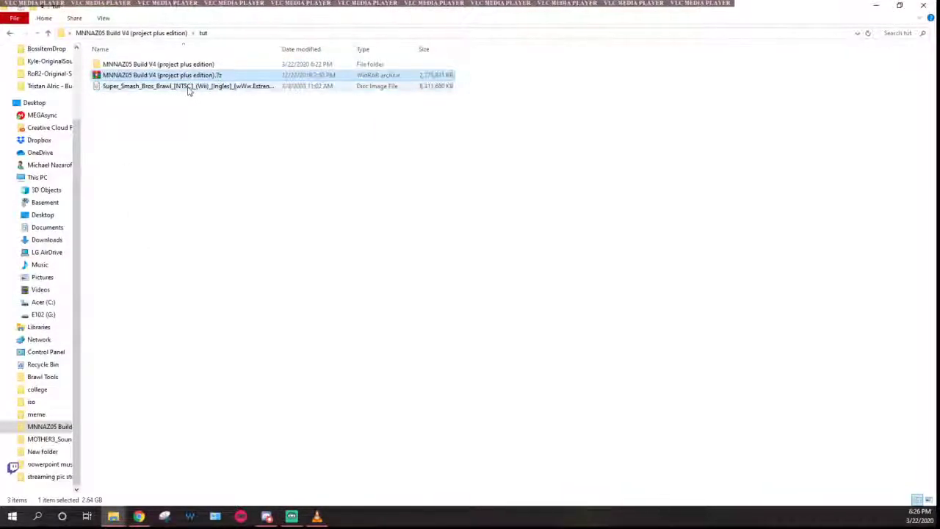
{"action": "left_click", "coordinate": [189, 90]}
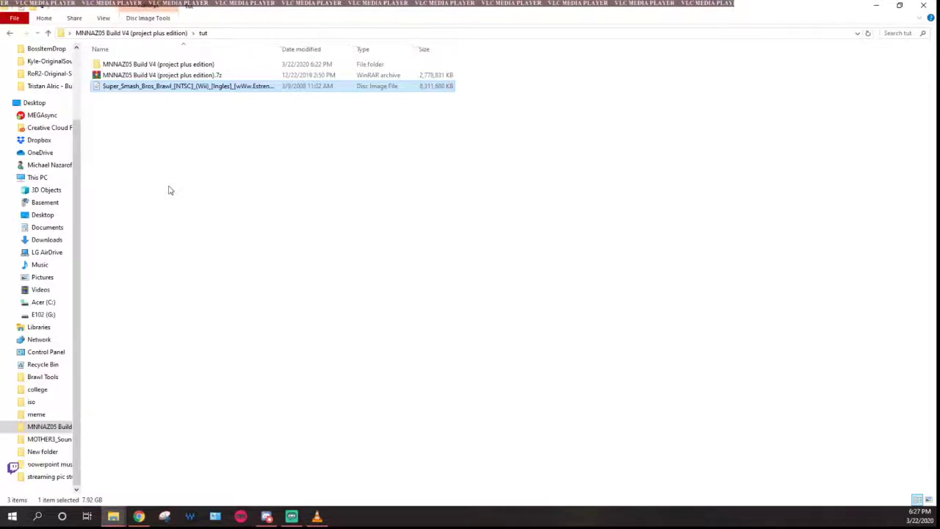
Step: Browse into MNNAZ05 Build V4 (project plus edition) > Build iso > BrawlBuilder_v1.2.3
{"action": "double_click", "coordinate": [158, 64]}
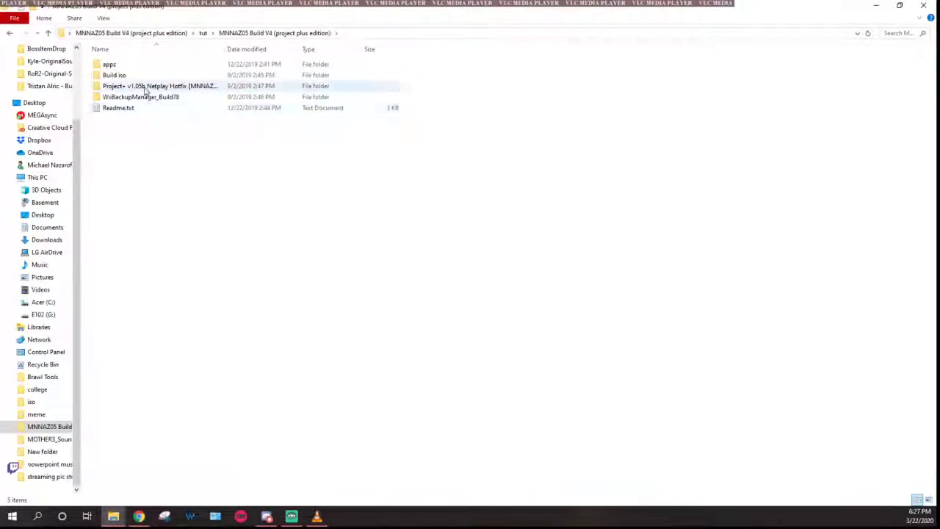
{"action": "double_click", "coordinate": [147, 85]}
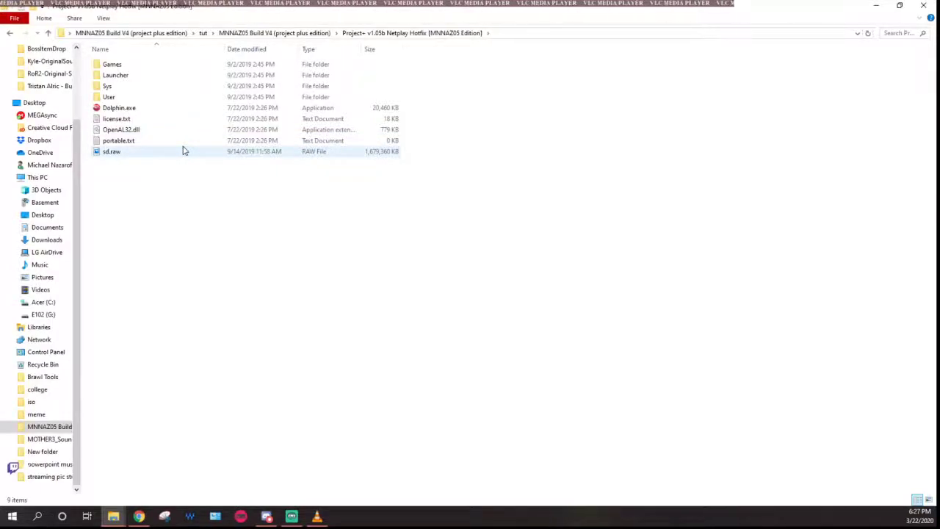
{"action": "key", "text": "alt+Left"}
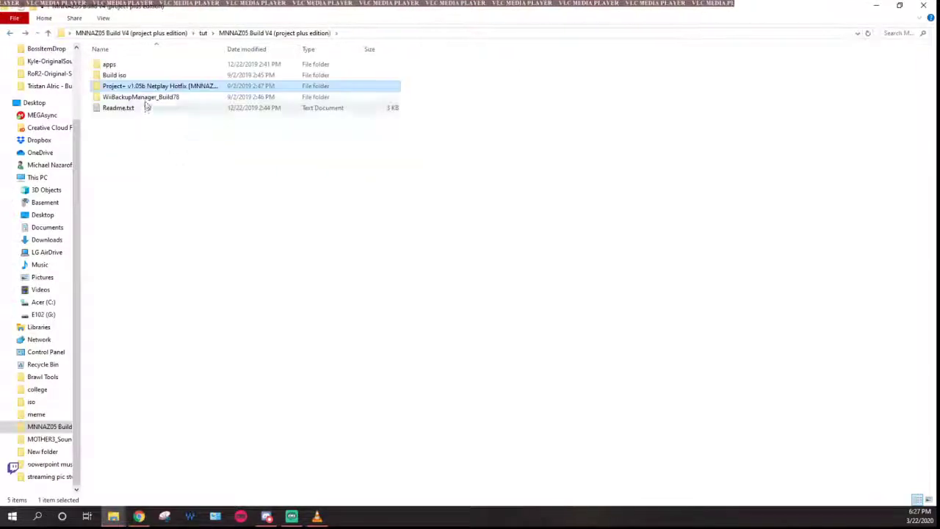
{"action": "left_click", "coordinate": [117, 77]}
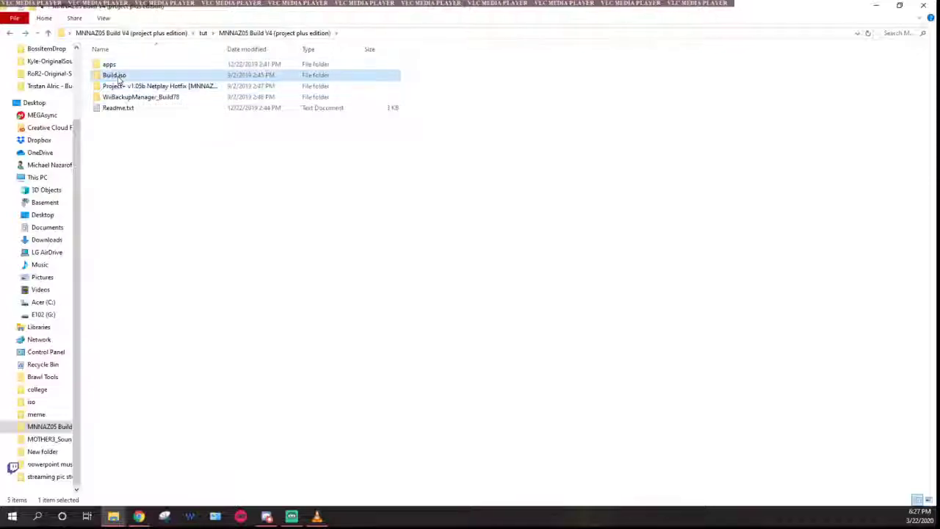
{"action": "key", "text": "Return"}
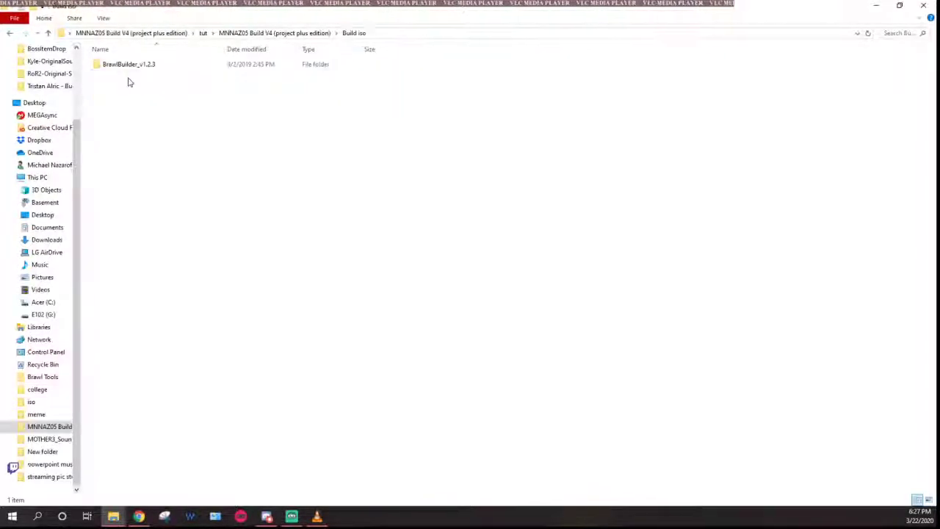
{"action": "double_click", "coordinate": [136, 66]}
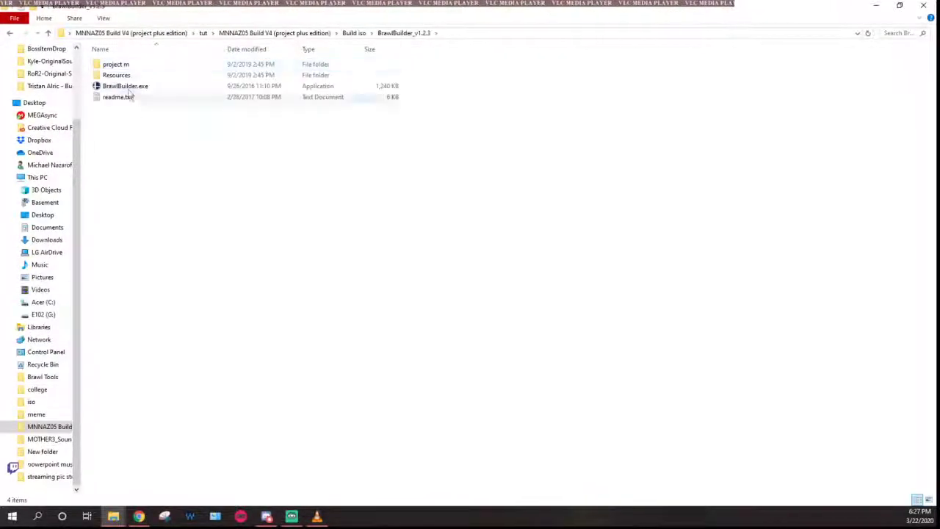
Step: Launch BrawlBuilder.exe and pick the Super_Smash_Bros_Brawl image from Desktop > MNNAZ05 Build V4 > tut as Brawl ISO
{"action": "left_click", "coordinate": [129, 88]}
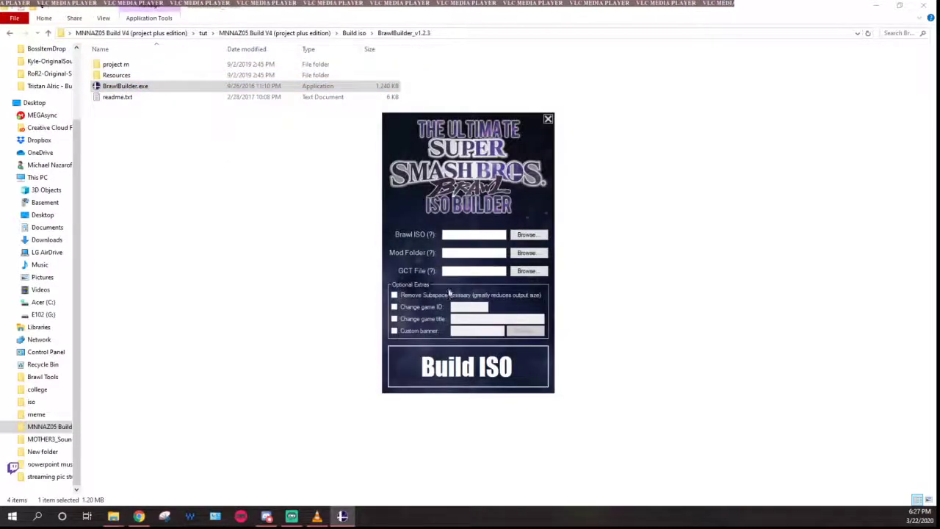
{"action": "left_click", "coordinate": [523, 239]}
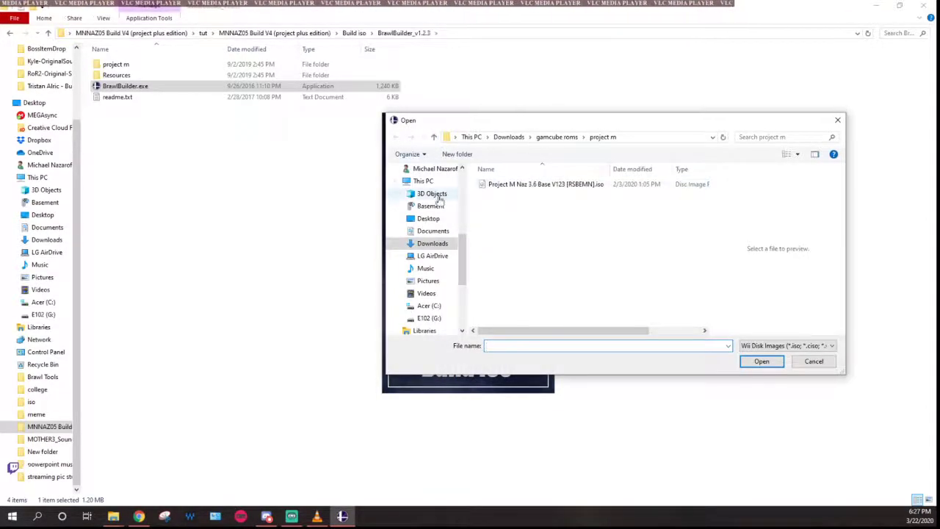
{"action": "left_click", "coordinate": [428, 219]}
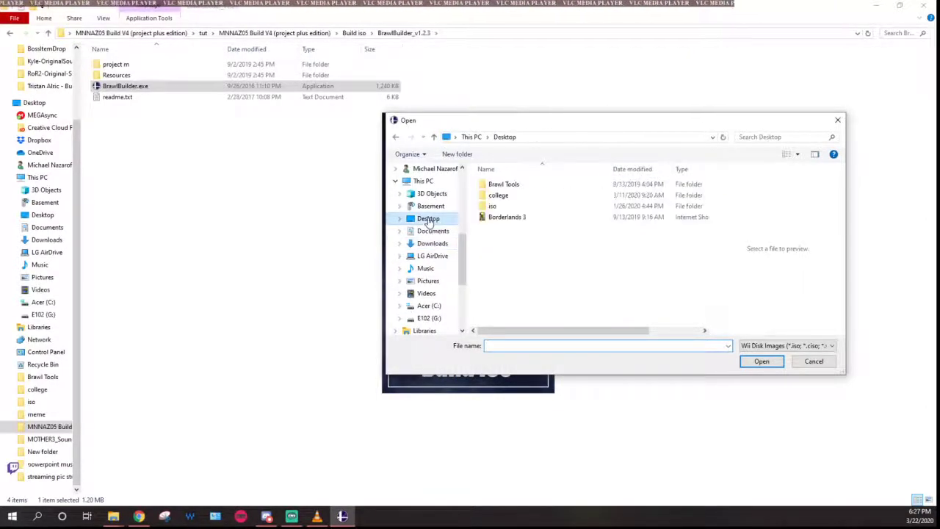
{"action": "double_click", "coordinate": [526, 228]}
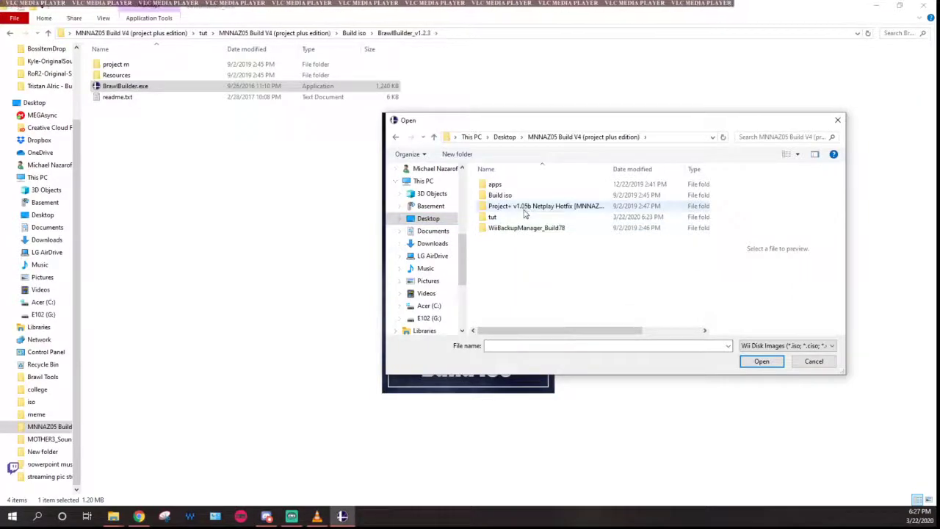
{"action": "double_click", "coordinate": [499, 216]}
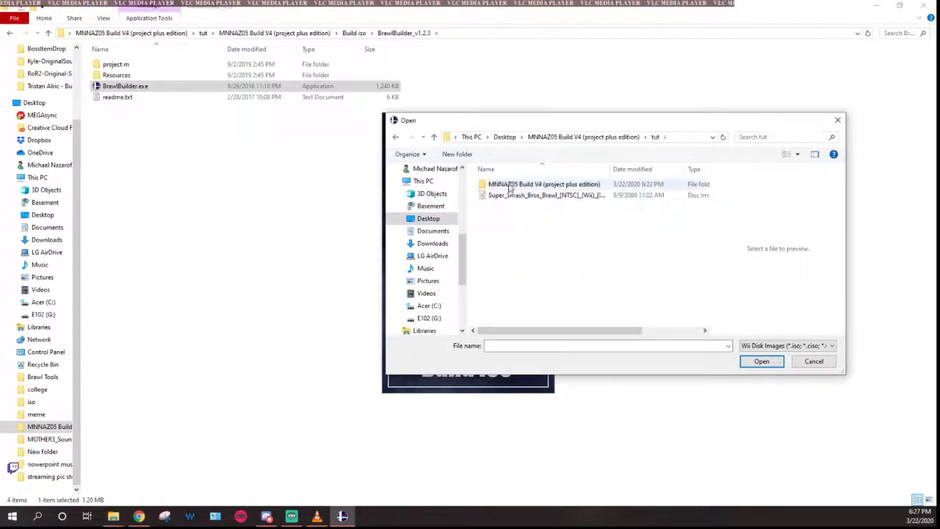
{"action": "double_click", "coordinate": [510, 186]}
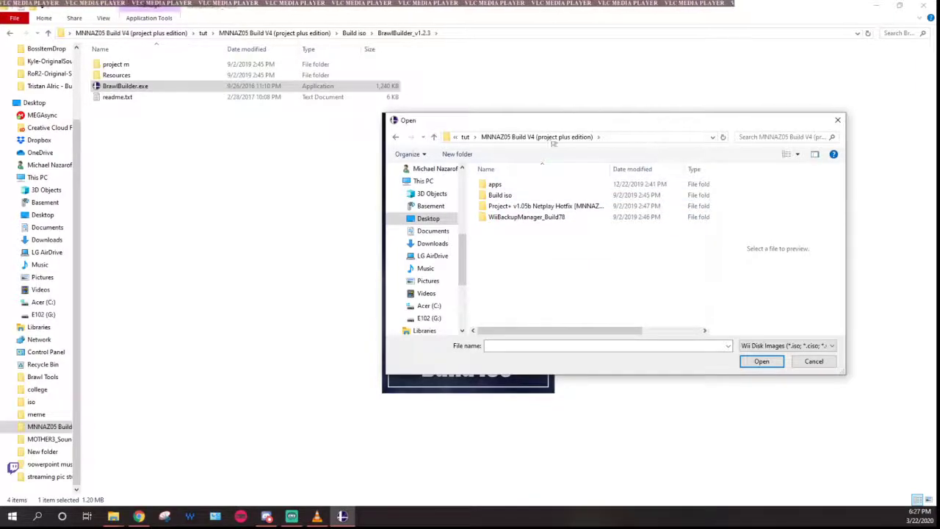
{"action": "left_click", "coordinate": [465, 136]}
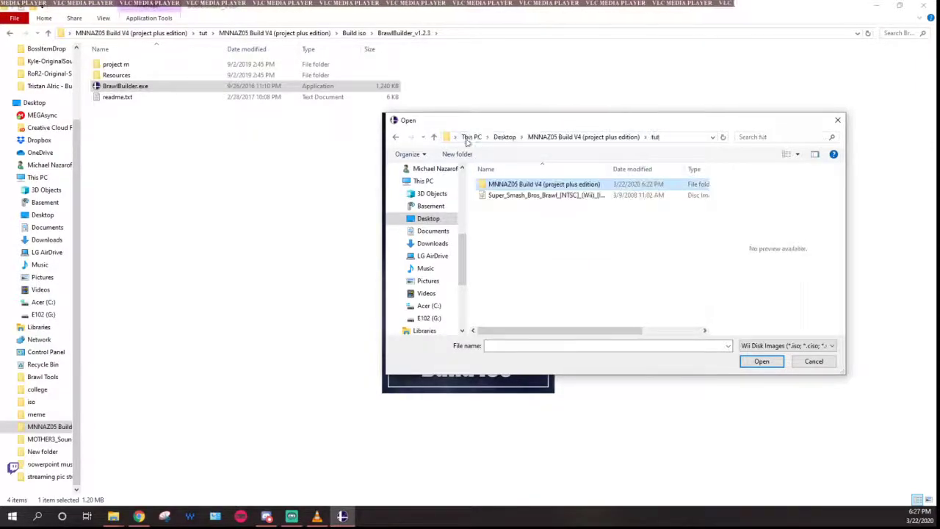
{"action": "double_click", "coordinate": [524, 195]}
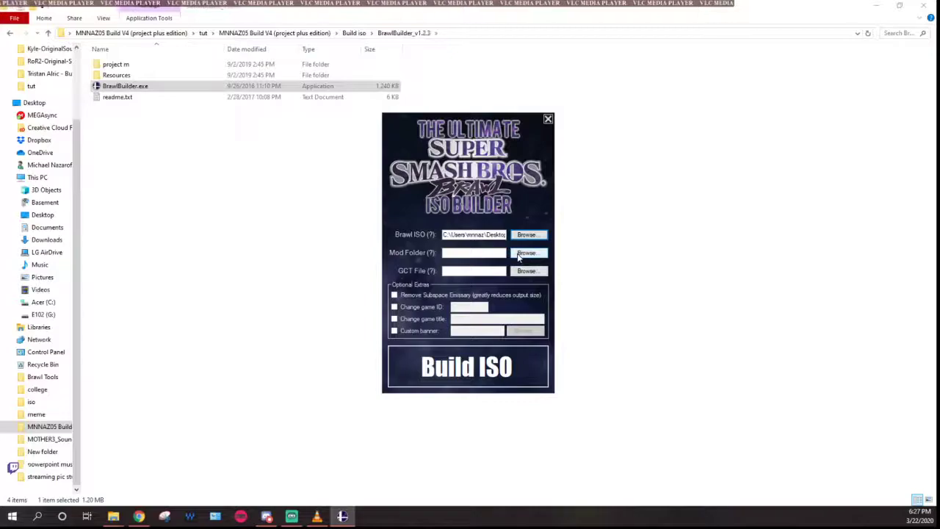
Step: Set Mod Folder to pf2 under MNNAZ05 Build V4 > Build iso > BrawlBuilder_v1.2.3 > project m
{"action": "left_click", "coordinate": [520, 254]}
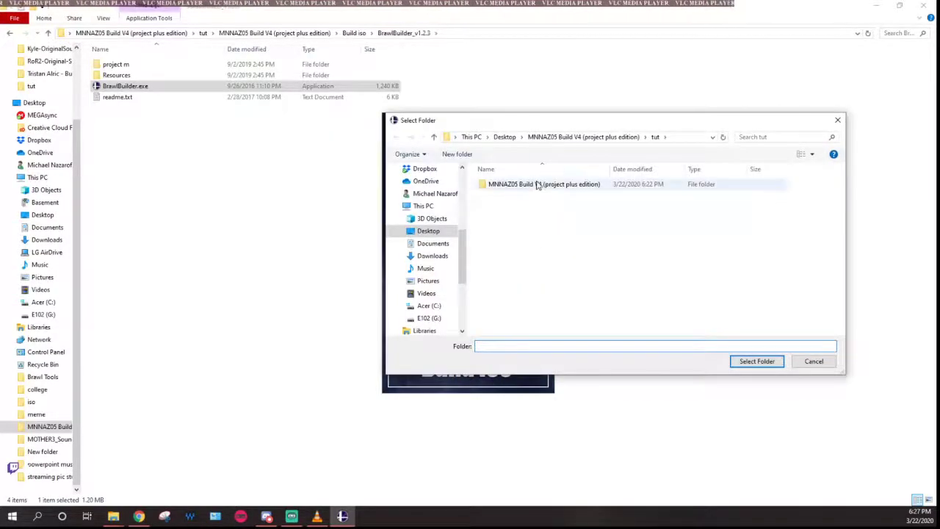
{"action": "double_click", "coordinate": [537, 185]}
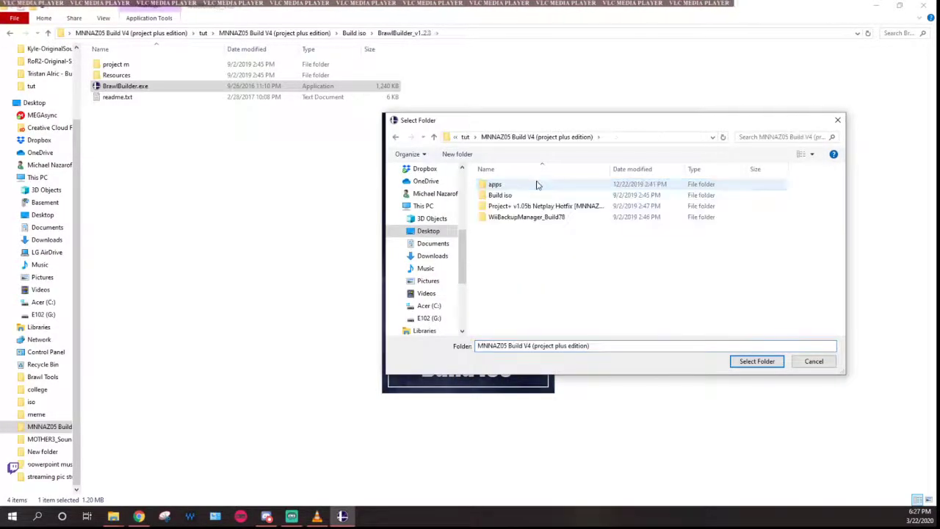
{"action": "double_click", "coordinate": [499, 195]}
{"action": "double_click", "coordinate": [500, 188]}
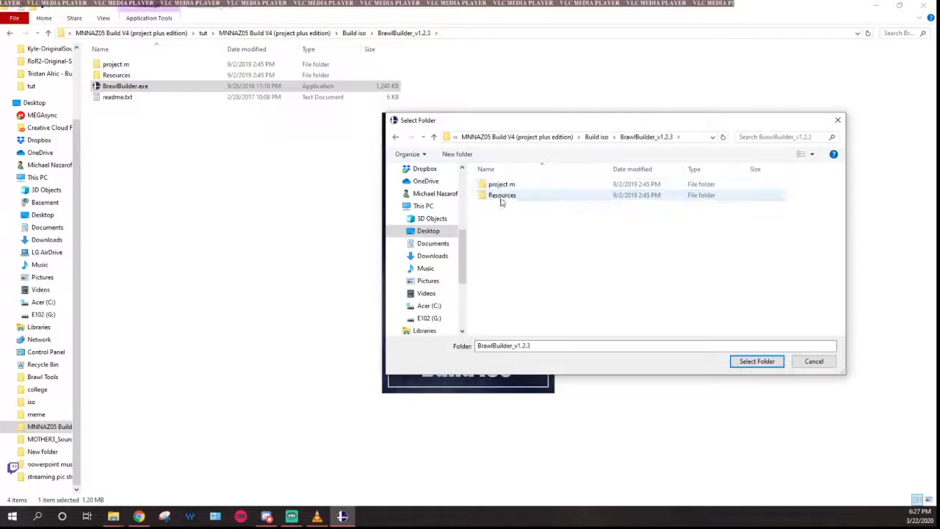
{"action": "double_click", "coordinate": [500, 185]}
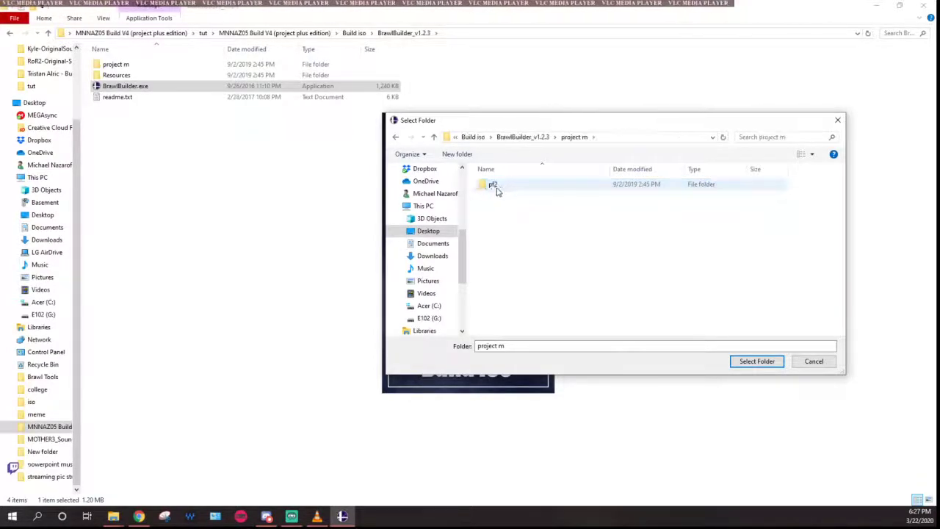
{"action": "left_click", "coordinate": [495, 188]}
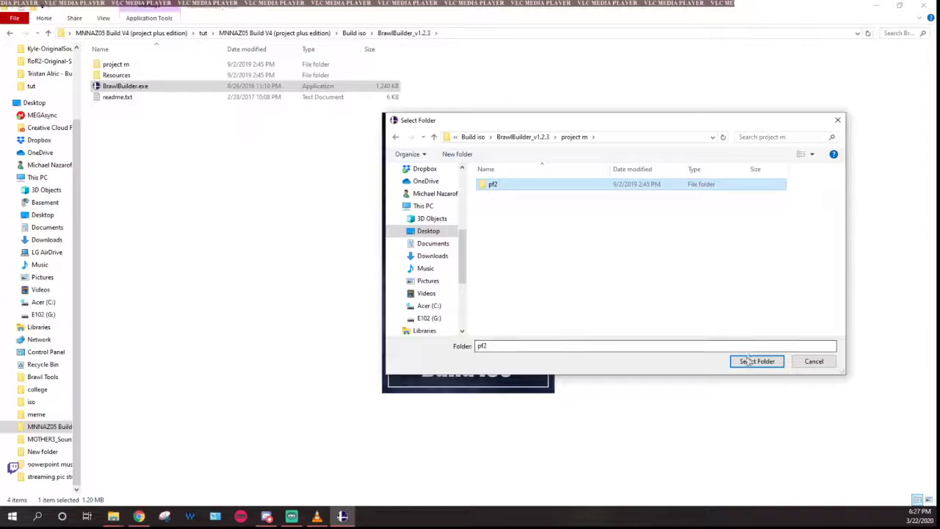
{"action": "left_click", "coordinate": [754, 364]}
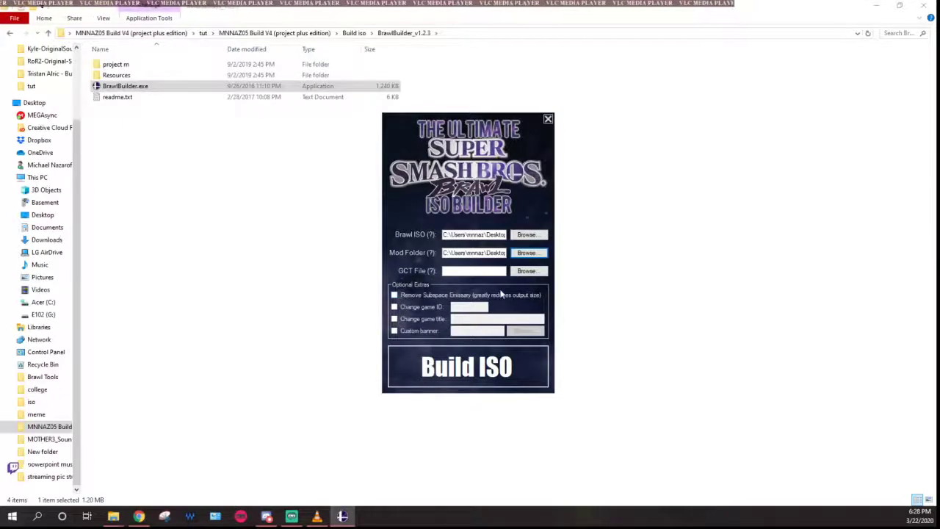
Step: Tick Change game ID (RSBEMN) and Change game title, then copy the Project M ISO's file name
{"action": "left_click", "coordinate": [408, 311]}
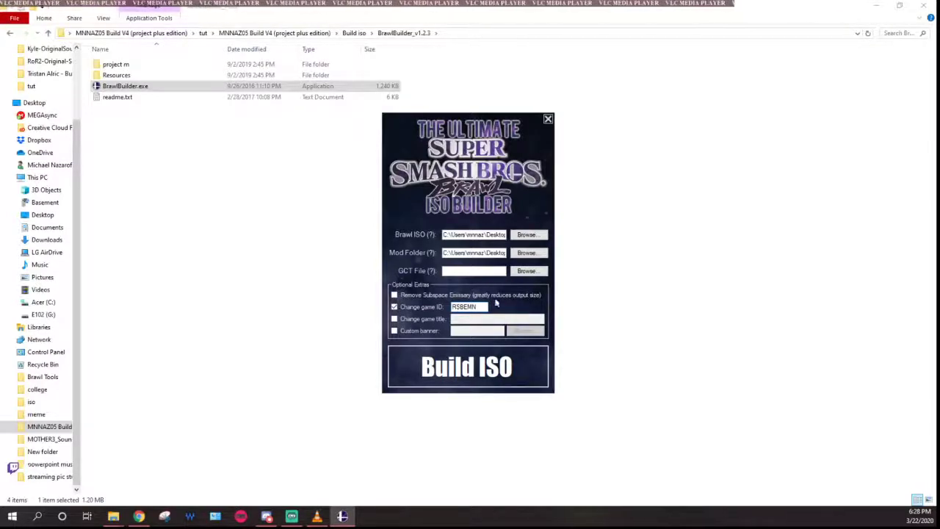
{"action": "left_click", "coordinate": [394, 319]}
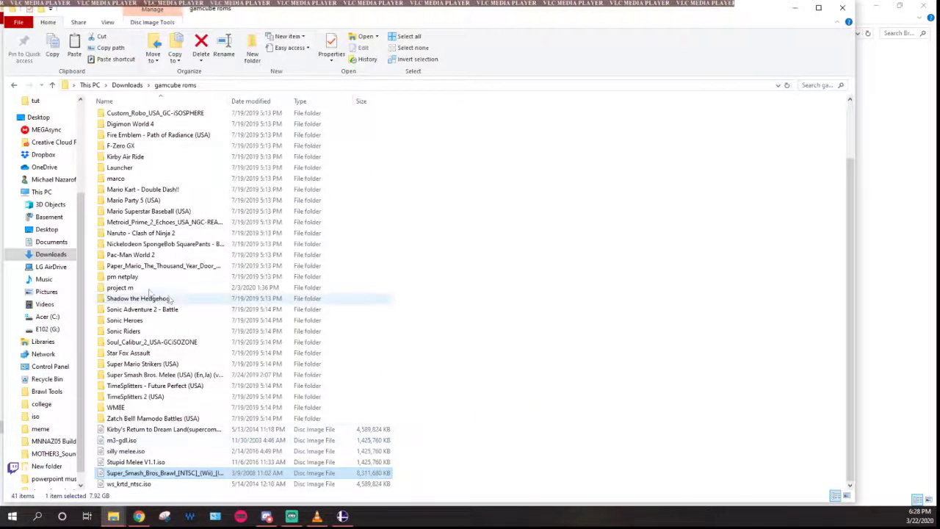
{"action": "double_click", "coordinate": [147, 287]}
{"action": "left_click", "coordinate": [181, 130]}
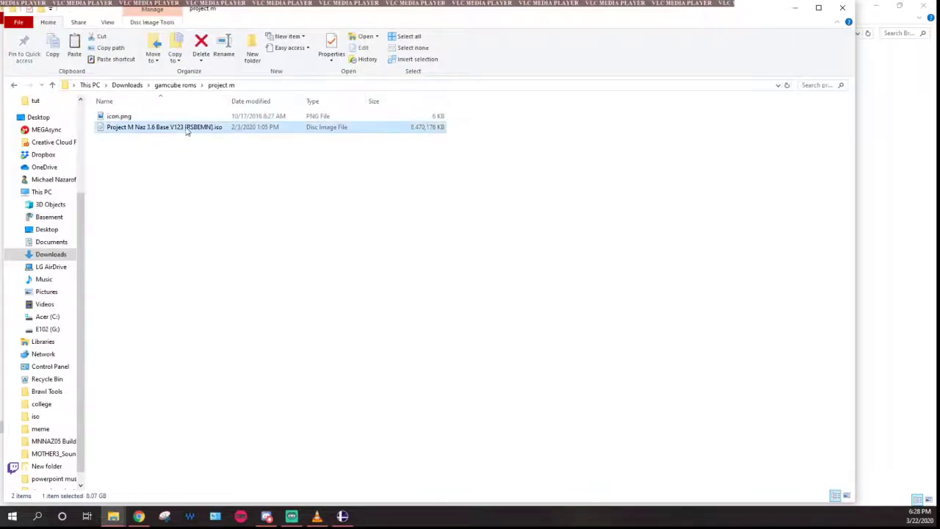
{"action": "left_click", "coordinate": [210, 128]}
{"action": "left_click_drag", "start_coordinate": [213, 128], "coordinate": [46, 125]}
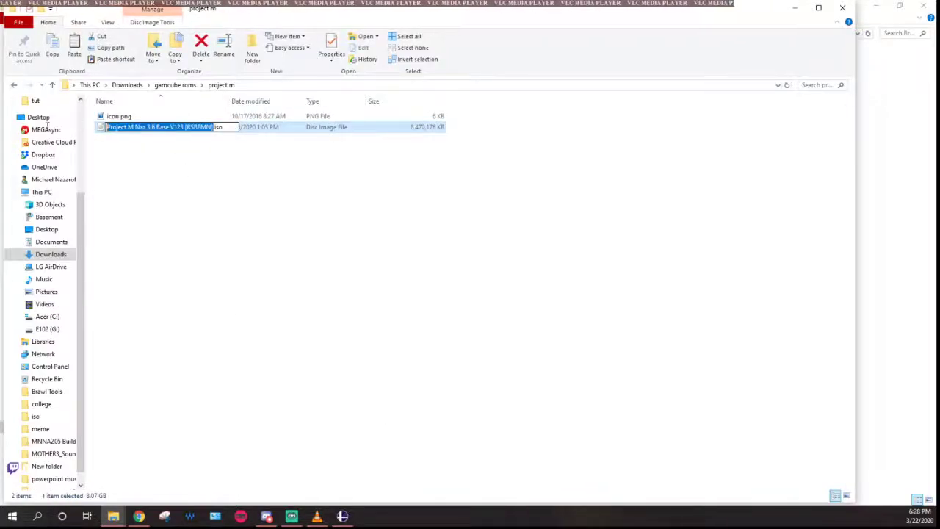
{"action": "left_click", "coordinate": [400, 203]}
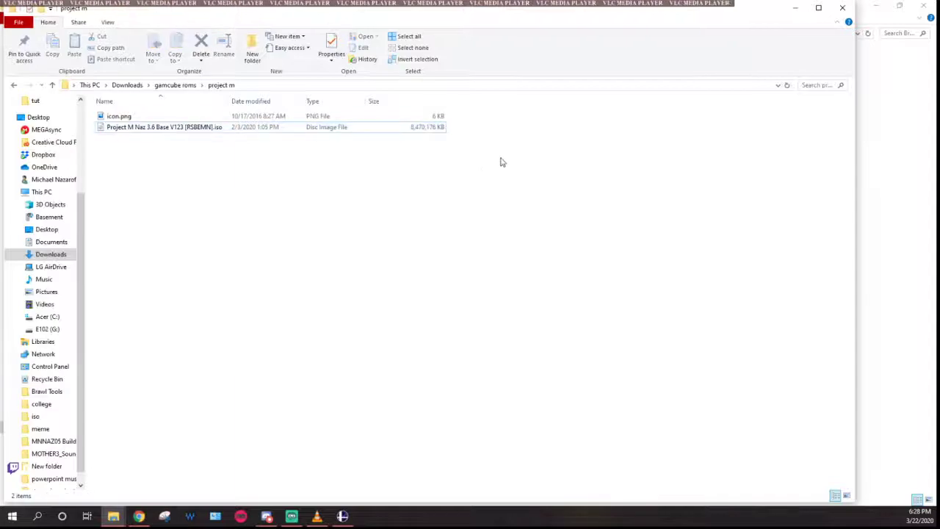
Step: Paste the copied ISO name into the game title field and trim its ending
{"action": "left_click", "coordinate": [793, 8]}
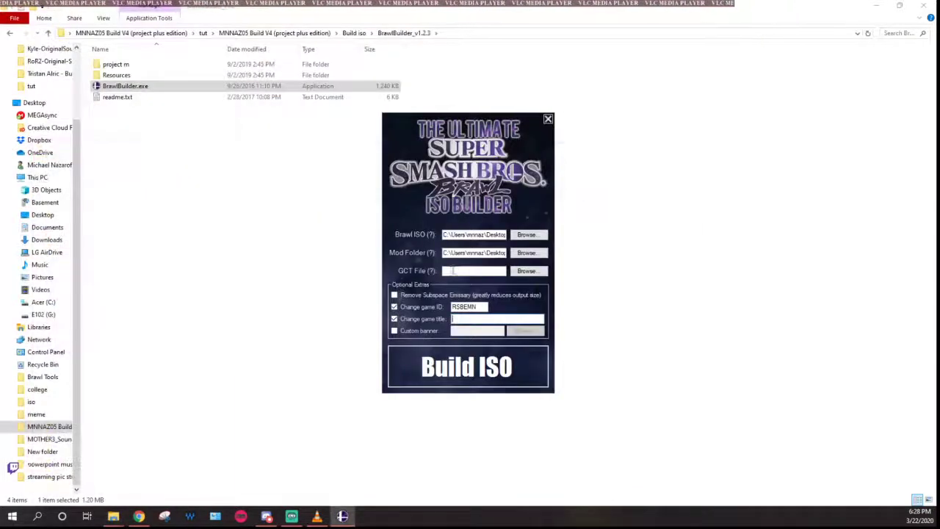
{"action": "left_click", "coordinate": [463, 317]}
{"action": "key", "text": "ctrl+v"}
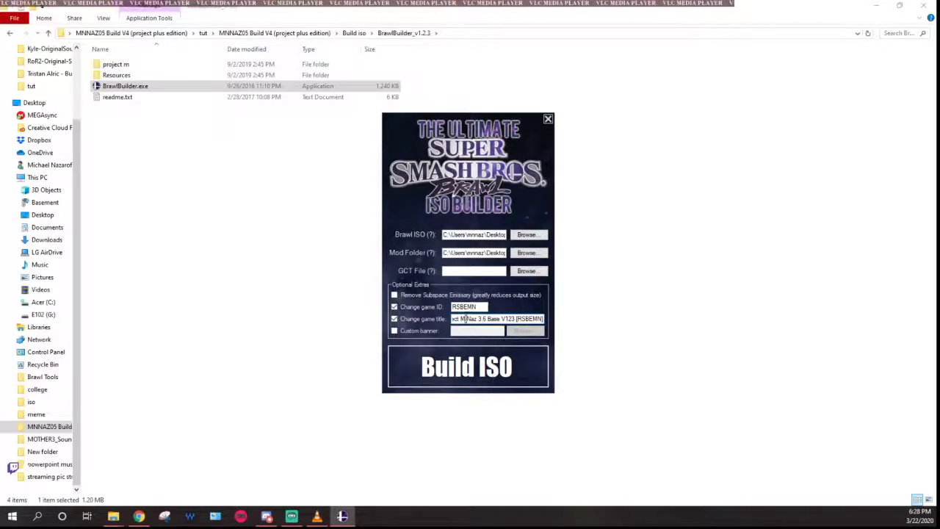
{"action": "double_click", "coordinate": [468, 318]}
{"action": "left_click_drag", "start_coordinate": [469, 318], "coordinate": [543, 319]}
{"action": "left_click", "coordinate": [522, 318]}
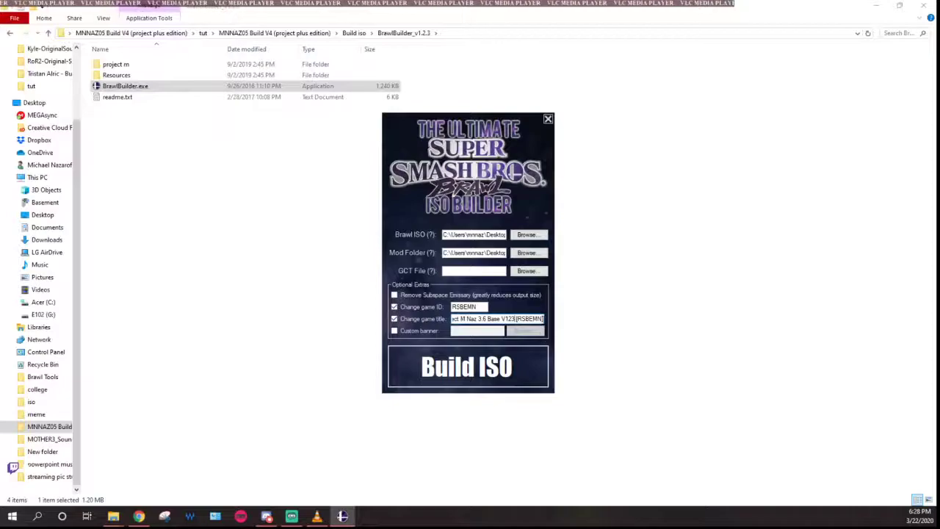
{"action": "left_click_drag", "start_coordinate": [541, 319], "coordinate": [496, 319]}
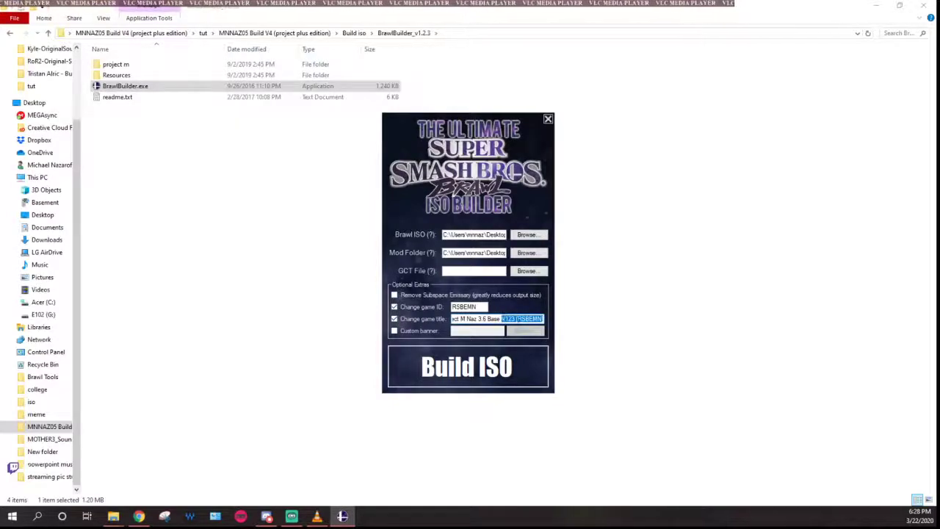
{"action": "key", "text": "BackSpace"}
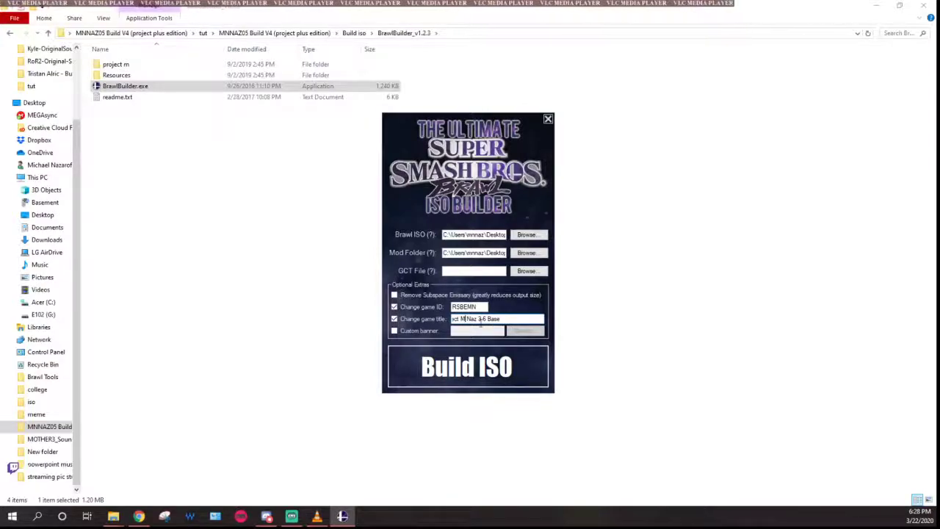
Step: Restore the full title and delete only ' [RSBEMN]', leaving 'Project M Naz 3.6 Base V123'
{"action": "double_click", "coordinate": [462, 318]}
{"action": "type", "text": "P"}
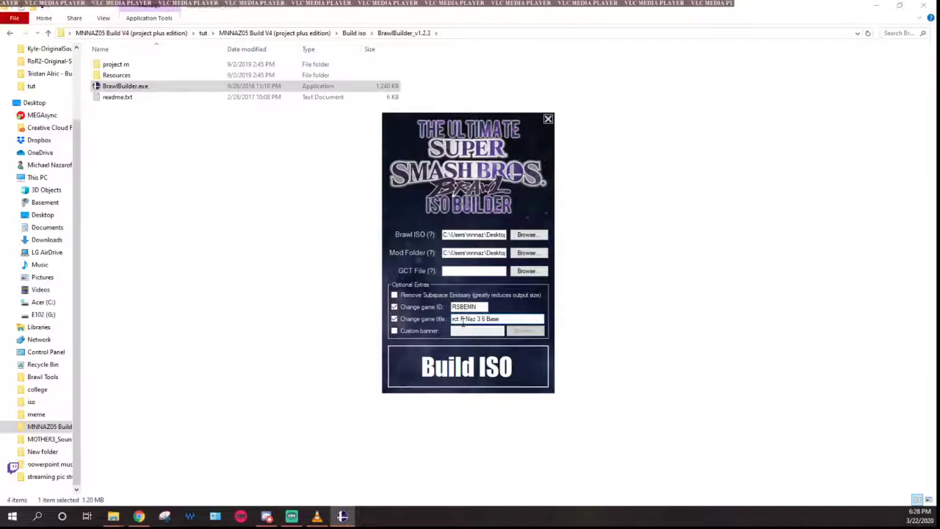
{"action": "type", "text": "+"}
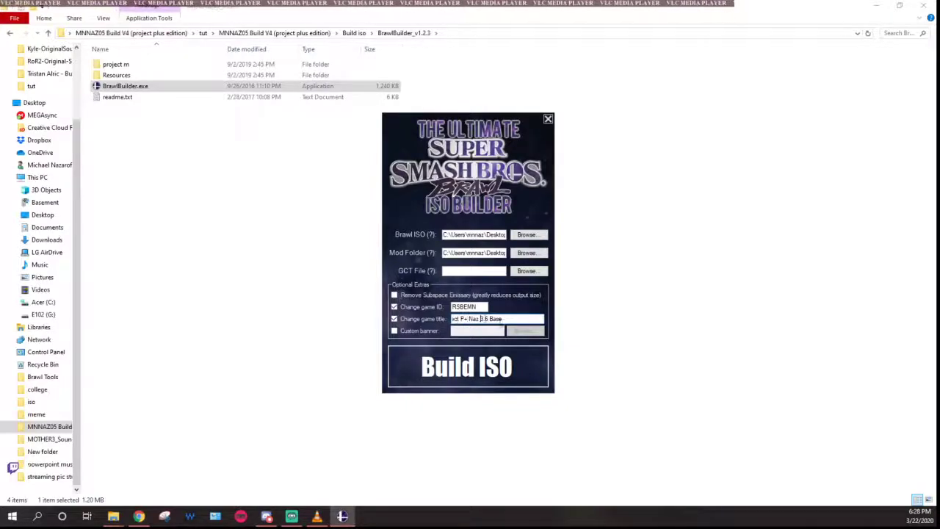
{"action": "left_click_drag", "start_coordinate": [483, 319], "coordinate": [469, 319]}
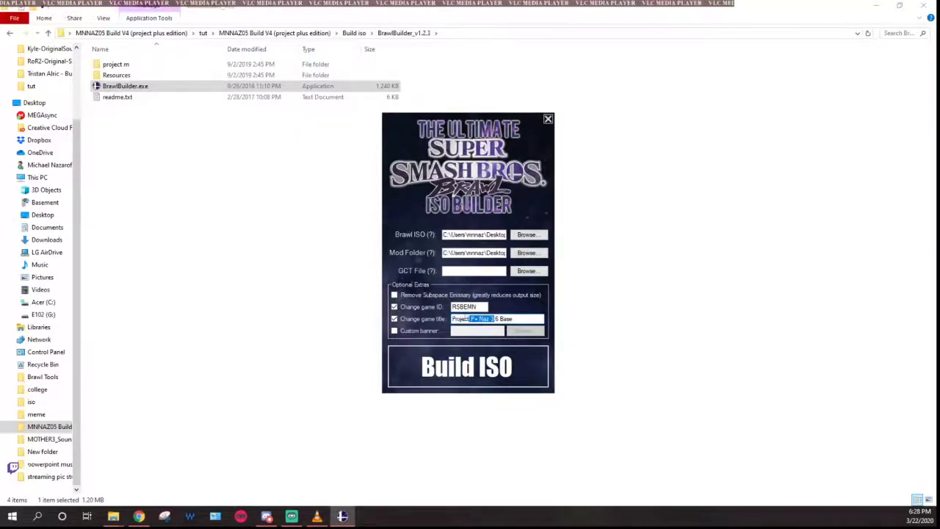
{"action": "left_click", "coordinate": [506, 319]}
{"action": "key", "text": "ctrl+a"}
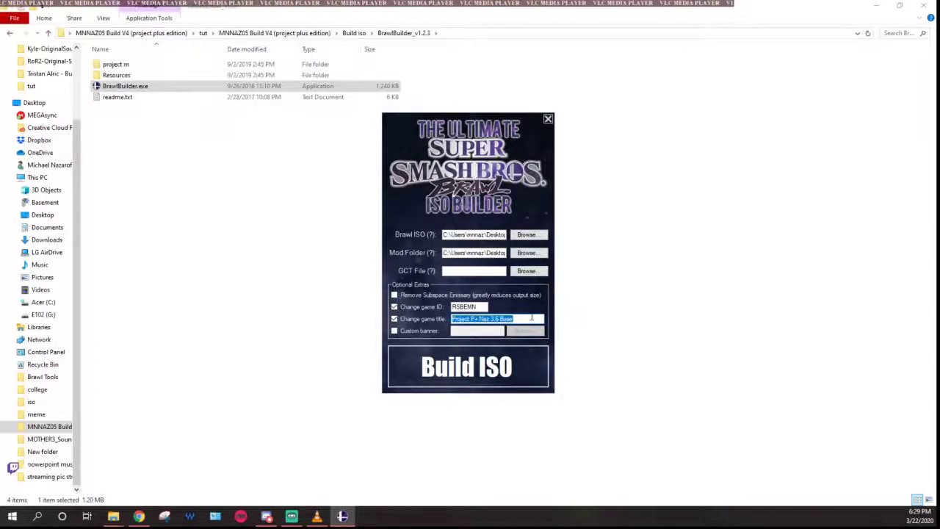
{"action": "key", "text": "ctrl+v"}
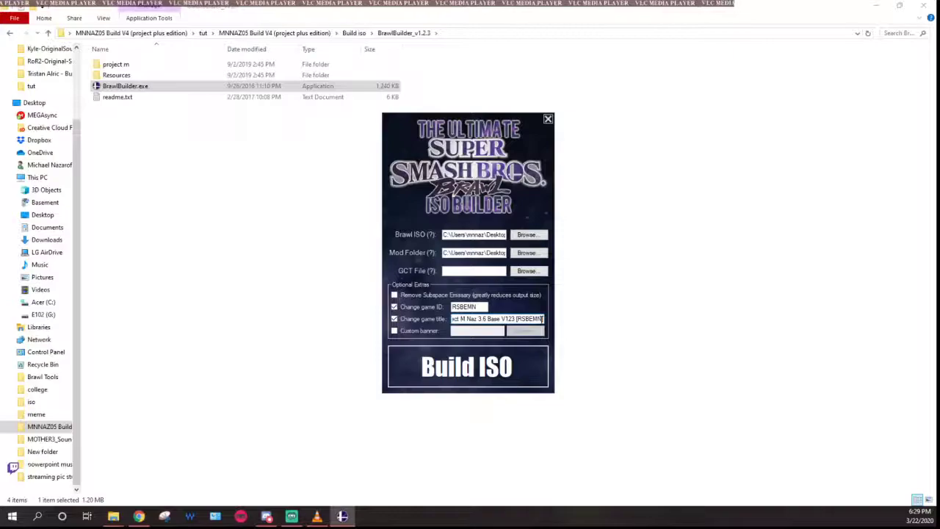
{"action": "key", "text": "shift+Left"}
{"action": "key", "text": "shift+Left"}
{"action": "key", "text": "shift+Left"}
{"action": "key", "text": "shift+Left"}
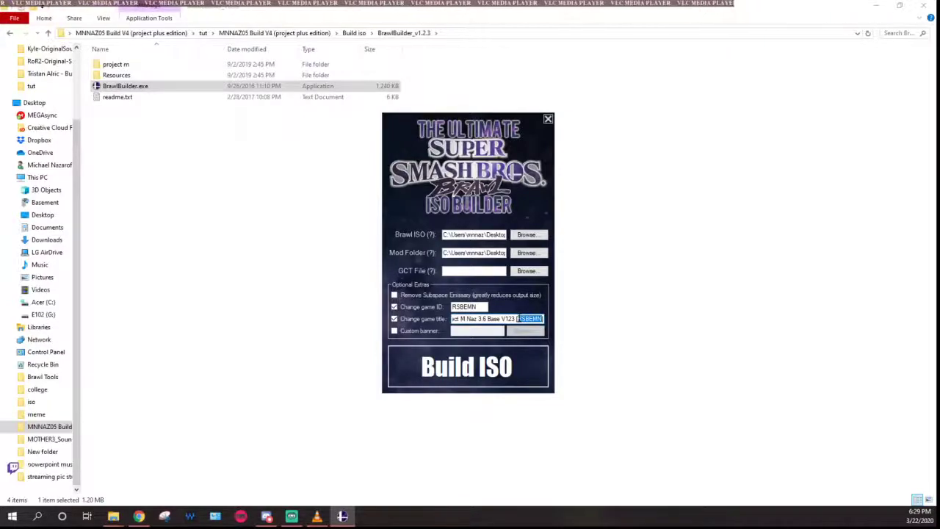
{"action": "key", "text": "BackSpace"}
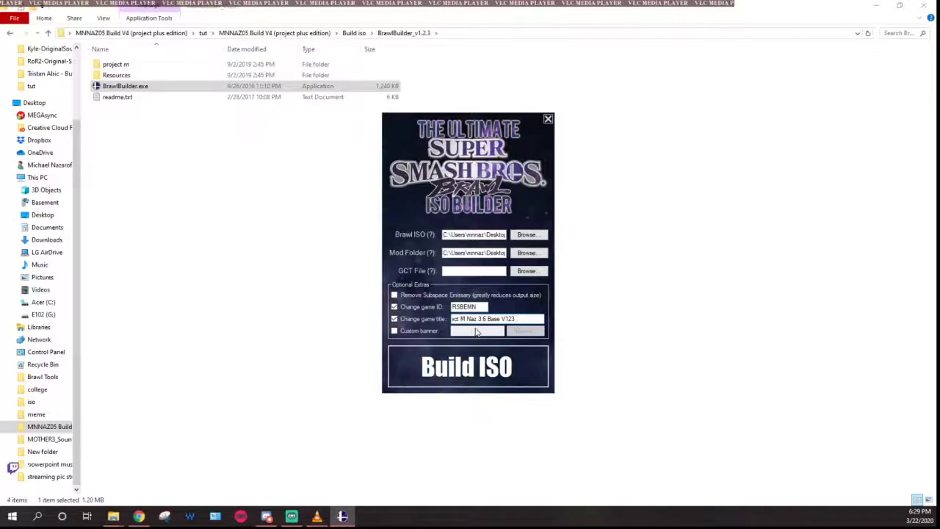
Step: Enable Custom banner and choose RSBEMN.bnr from the project m folder
{"action": "left_click", "coordinate": [404, 334]}
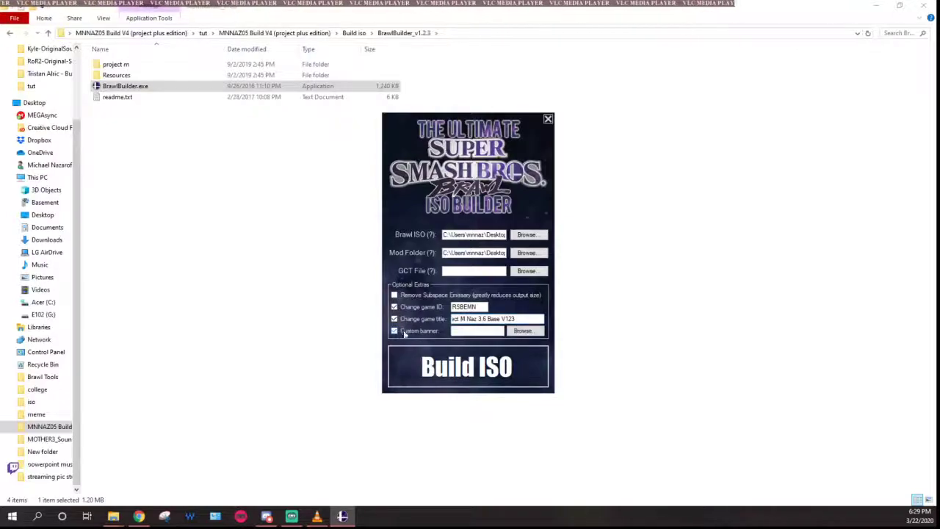
{"action": "left_click", "coordinate": [519, 334]}
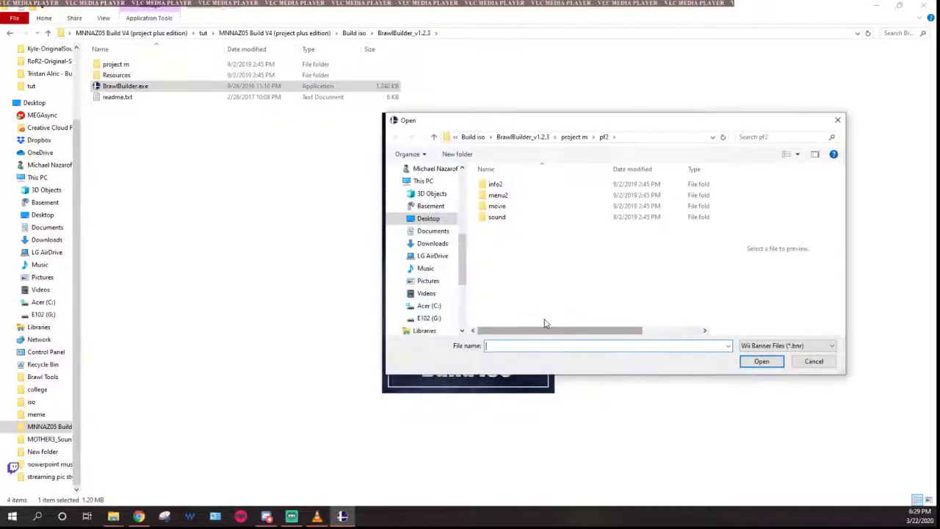
{"action": "left_click", "coordinate": [573, 136]}
{"action": "left_click", "coordinate": [504, 195]}
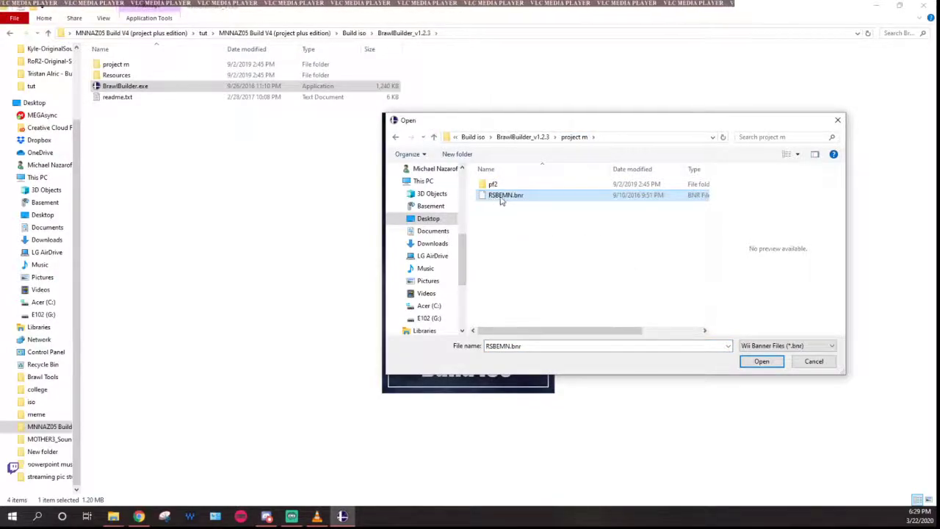
{"action": "left_click", "coordinate": [756, 362]}
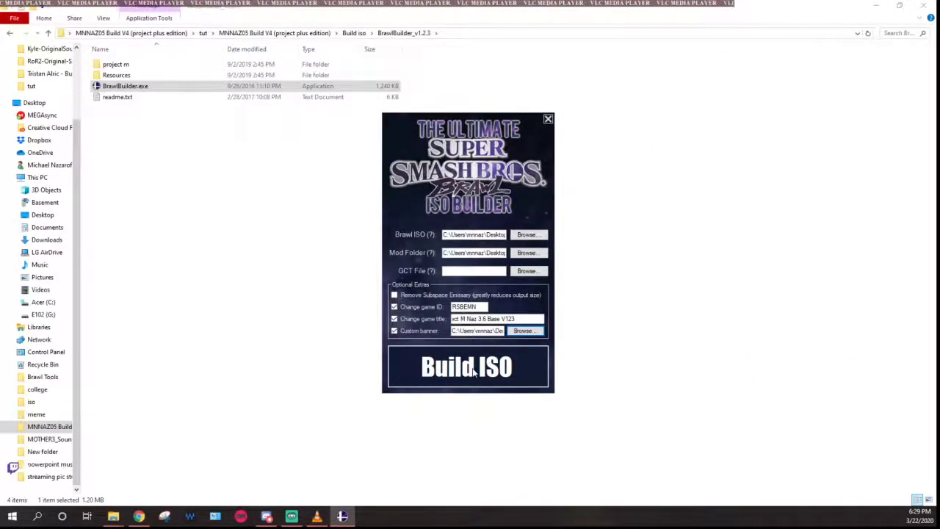
Step: Start the ISO build, then find Dolphin.exe in MNNAZ05 Build V4 > Project+ v1.05b Netplay Hotfix
{"action": "left_click", "coordinate": [473, 373]}
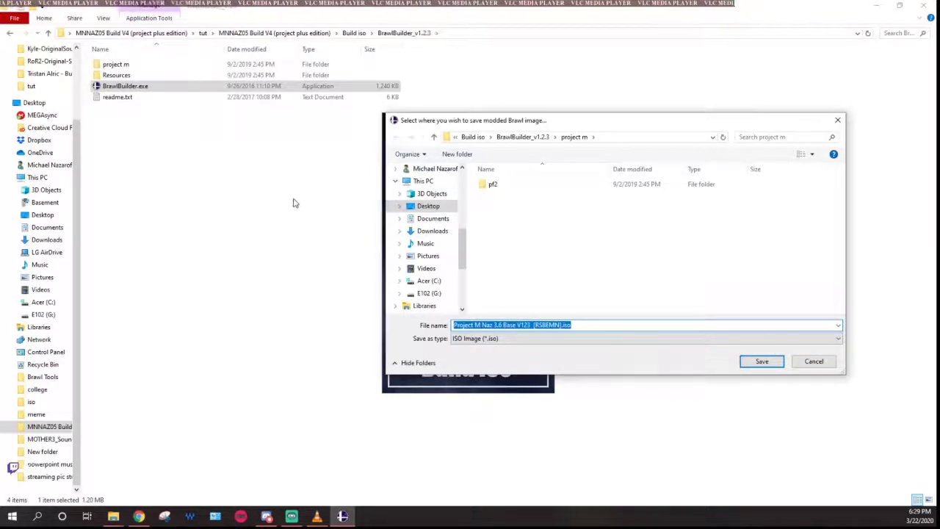
{"action": "left_click", "coordinate": [204, 186]}
{"action": "left_click", "coordinate": [203, 33]}
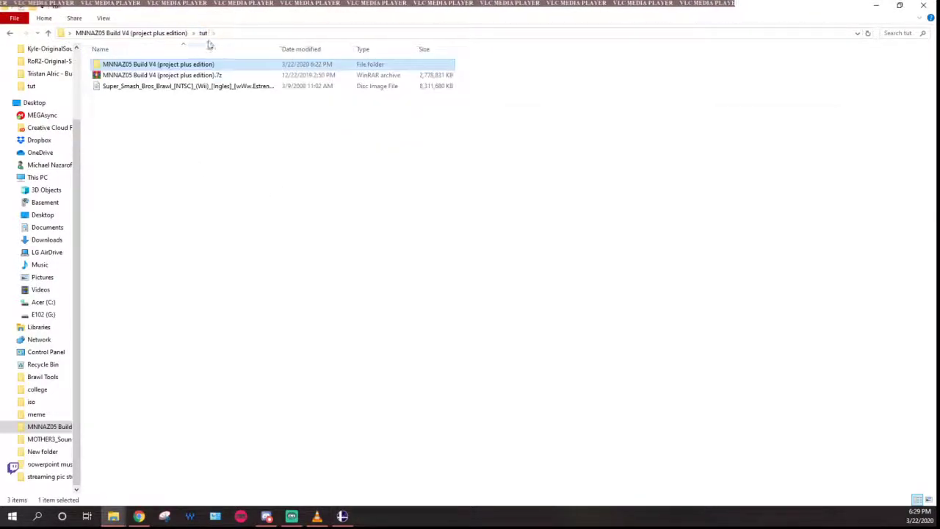
{"action": "double_click", "coordinate": [156, 65]}
{"action": "left_click", "coordinate": [127, 87]}
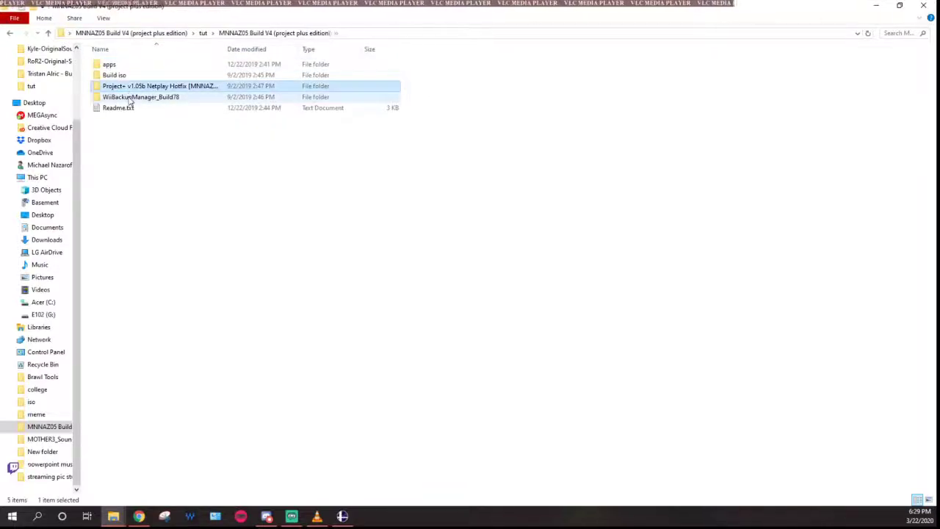
{"action": "double_click", "coordinate": [130, 88]}
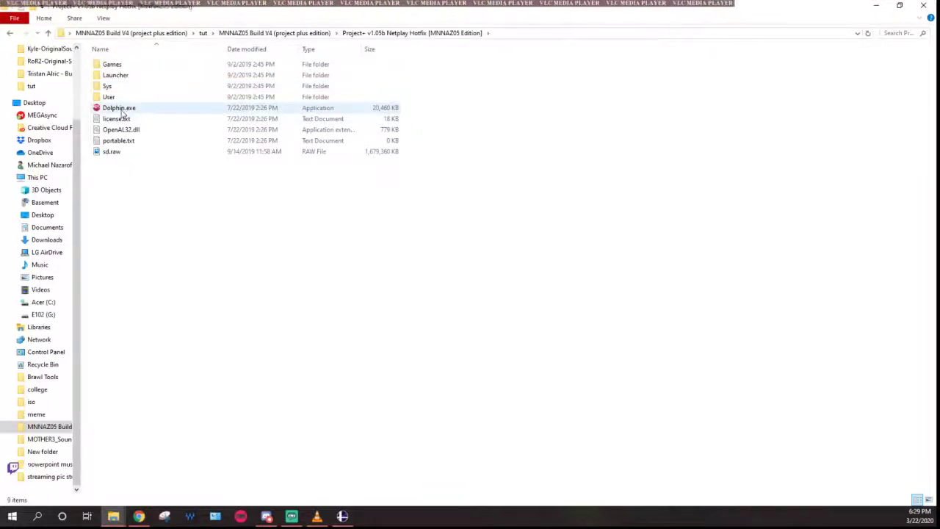
{"action": "left_click", "coordinate": [124, 111]}
Step: Launch Dolphin and check the Paths tab's Default ISO points to the Project M Naz 3.6 Base ISO
{"action": "double_click", "coordinate": [176, 108]}
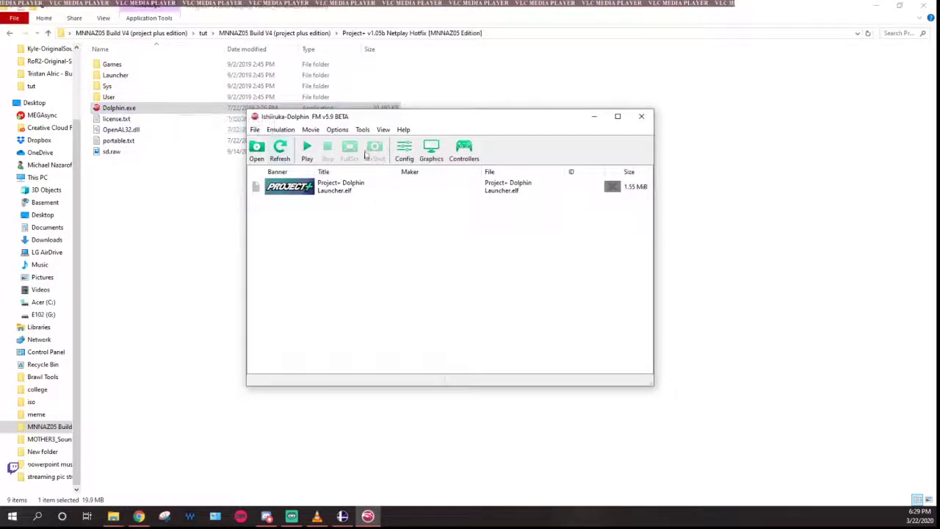
{"action": "left_click", "coordinate": [403, 151]}
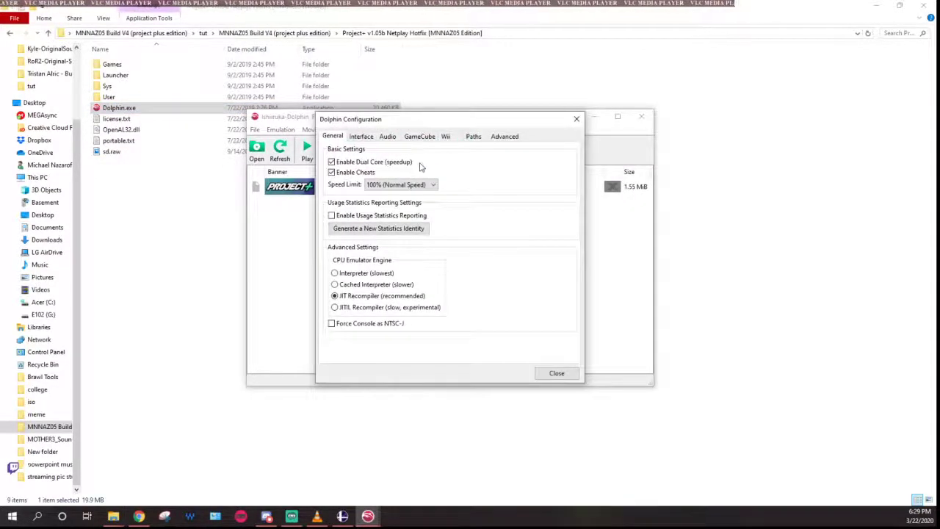
{"action": "left_click", "coordinate": [448, 139]}
{"action": "left_click", "coordinate": [472, 138]}
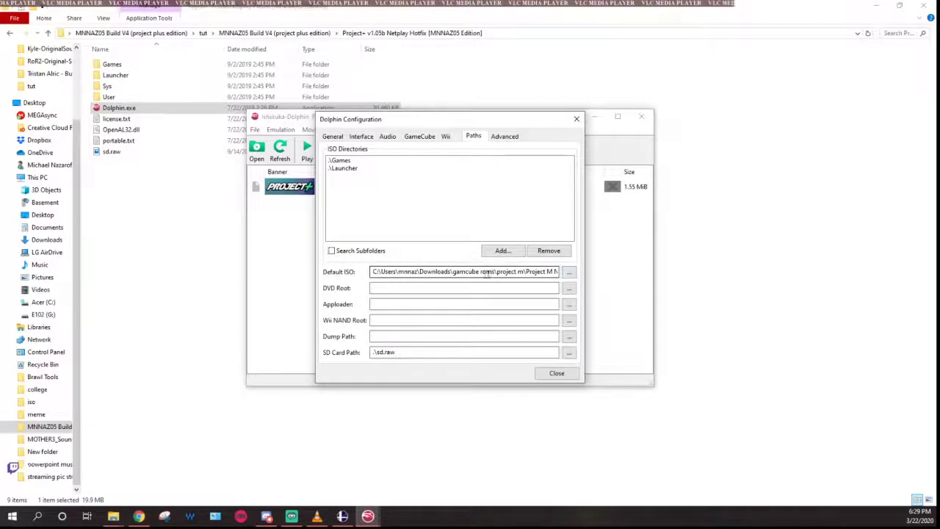
{"action": "left_click_drag", "start_coordinate": [483, 272], "coordinate": [526, 275]}
{"action": "left_click", "coordinate": [535, 273]}
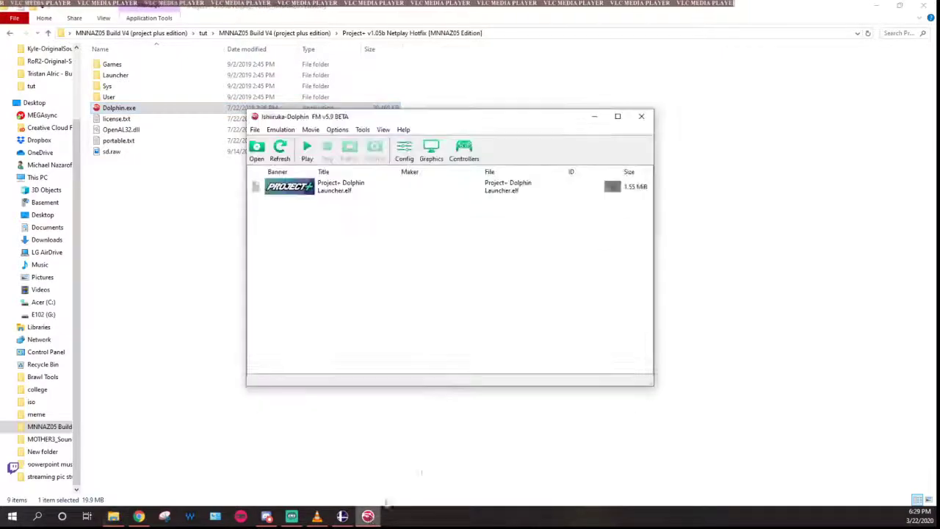
{"action": "left_click", "coordinate": [404, 151]}
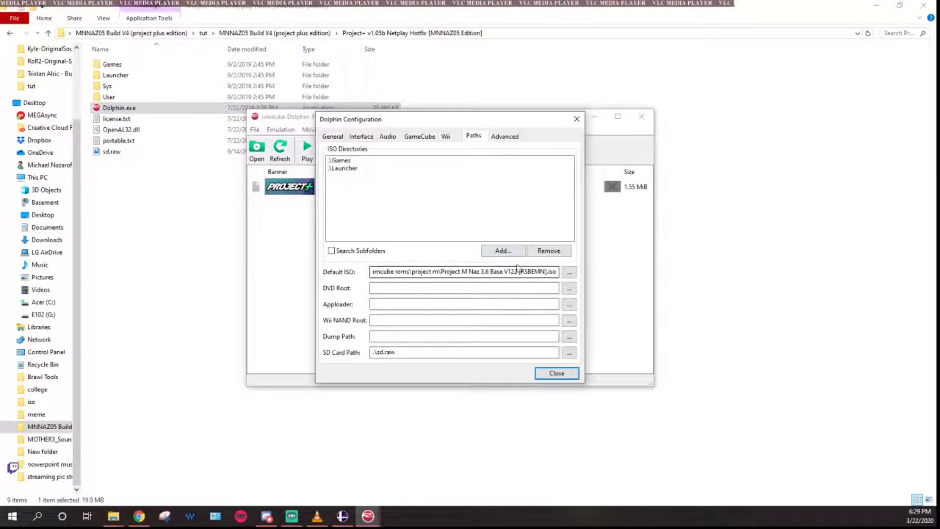
{"action": "left_click_drag", "start_coordinate": [395, 271], "coordinate": [512, 282]}
{"action": "left_click", "coordinate": [568, 272]}
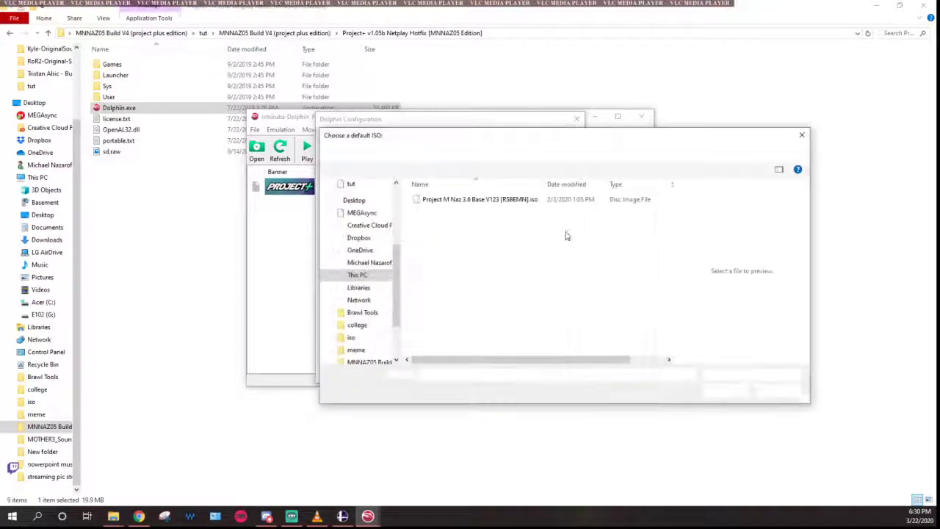
{"action": "left_click", "coordinate": [499, 200]}
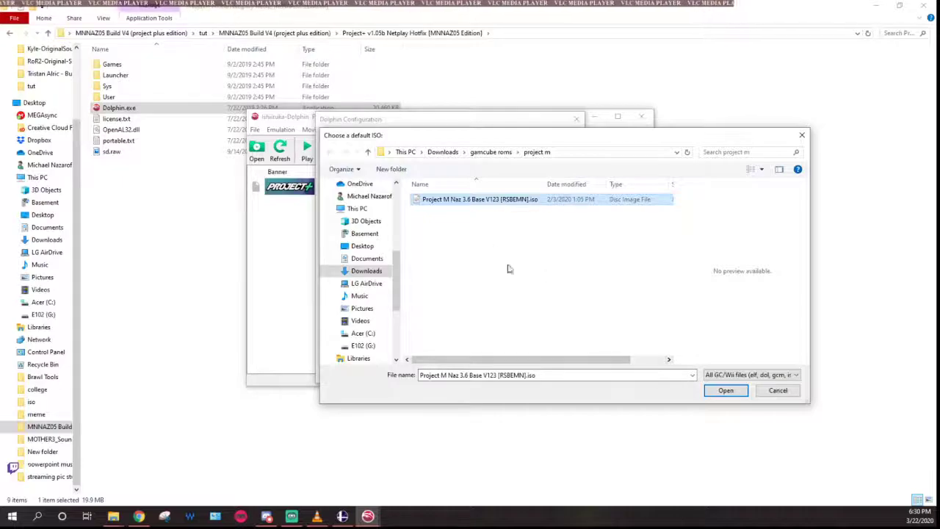
{"action": "left_click", "coordinate": [594, 274]}
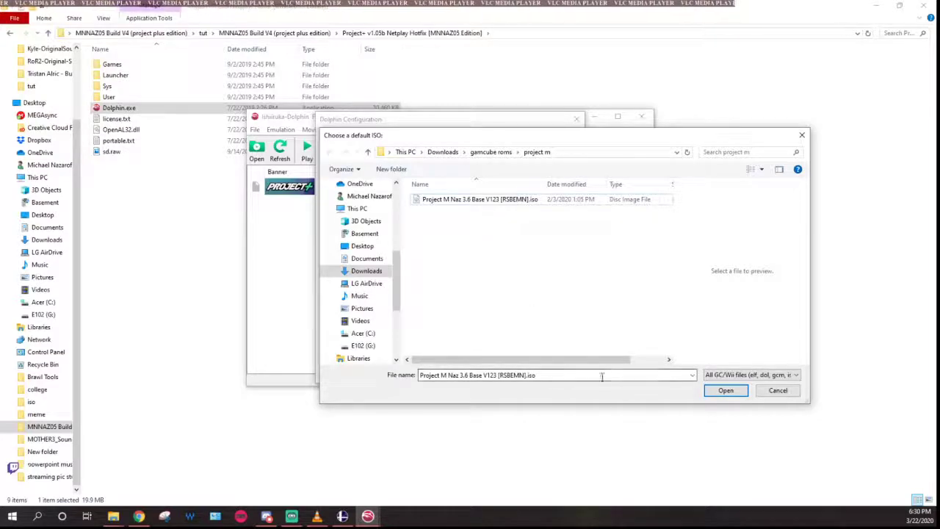
{"action": "left_click", "coordinate": [774, 390]}
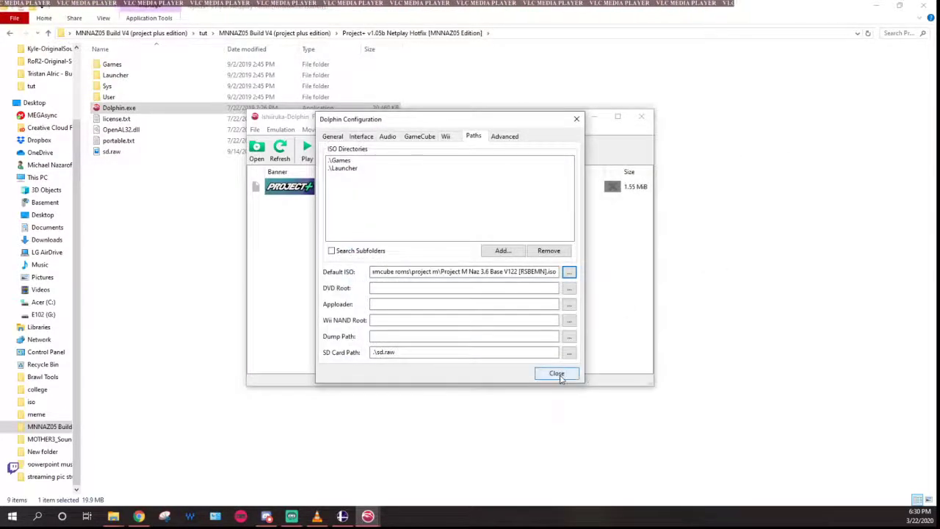